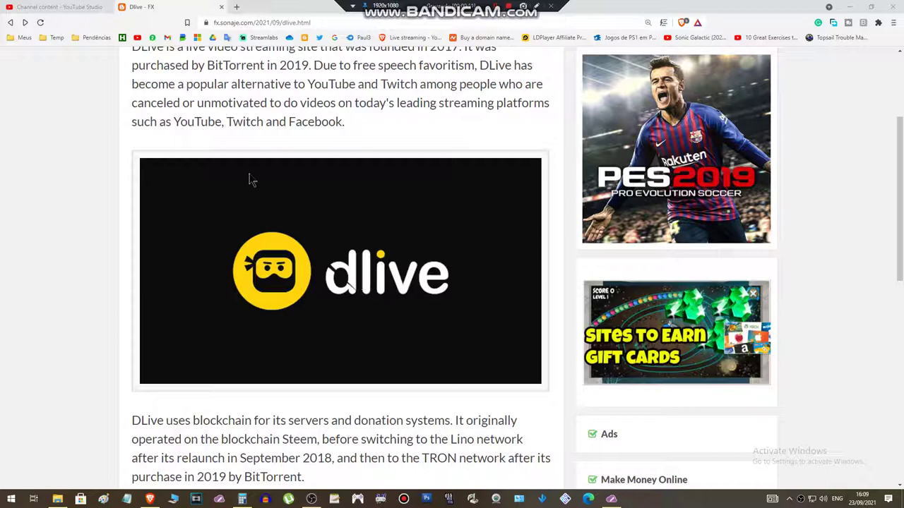
{"action": "scroll", "coordinate": [227, 175], "scroll_direction": "up", "scroll_amount": 1}
{"action": "scroll", "coordinate": [227, 176], "scroll_direction": "down", "scroll_amount": 1}
{"action": "scroll", "coordinate": [255, 204], "scroll_direction": "up", "scroll_amount": 1}
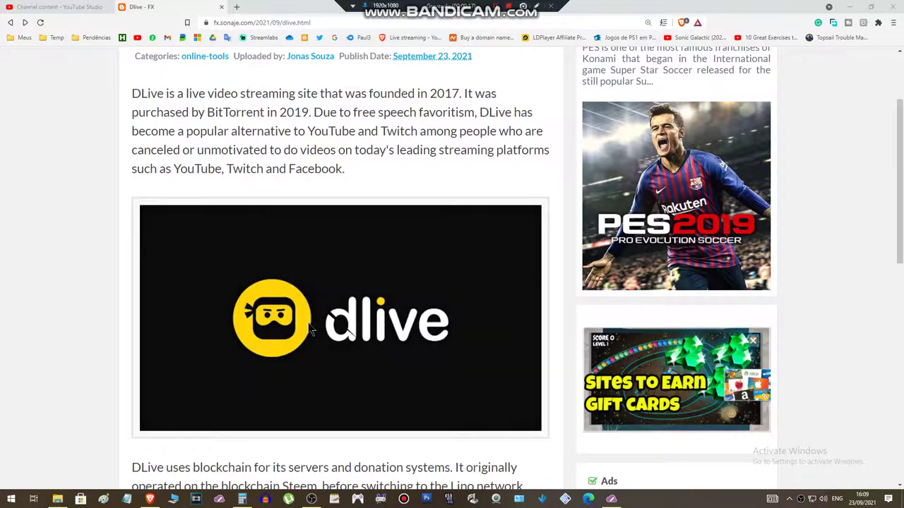
{"action": "scroll", "coordinate": [212, 240], "scroll_direction": "down", "scroll_amount": 2}
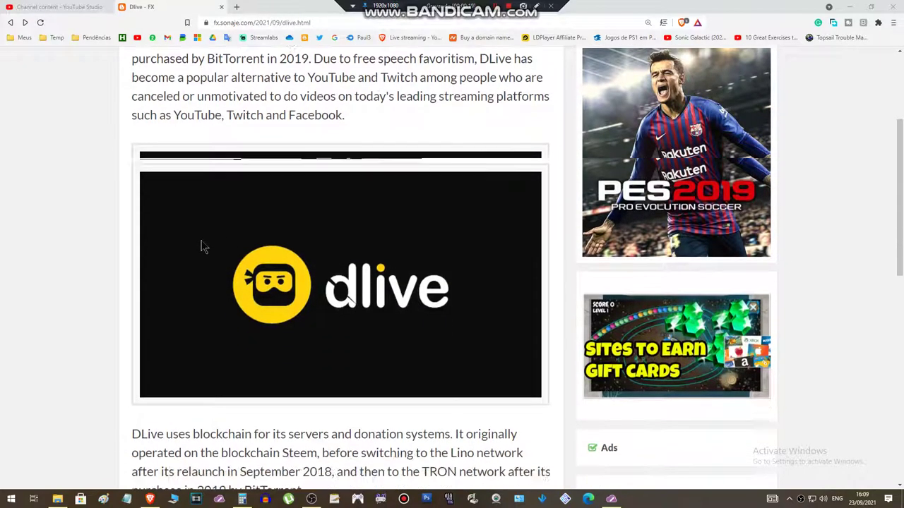
{"action": "scroll", "coordinate": [212, 240], "scroll_direction": "down", "scroll_amount": 2}
{"action": "scroll", "coordinate": [311, 331], "scroll_direction": "down", "scroll_amount": 2}
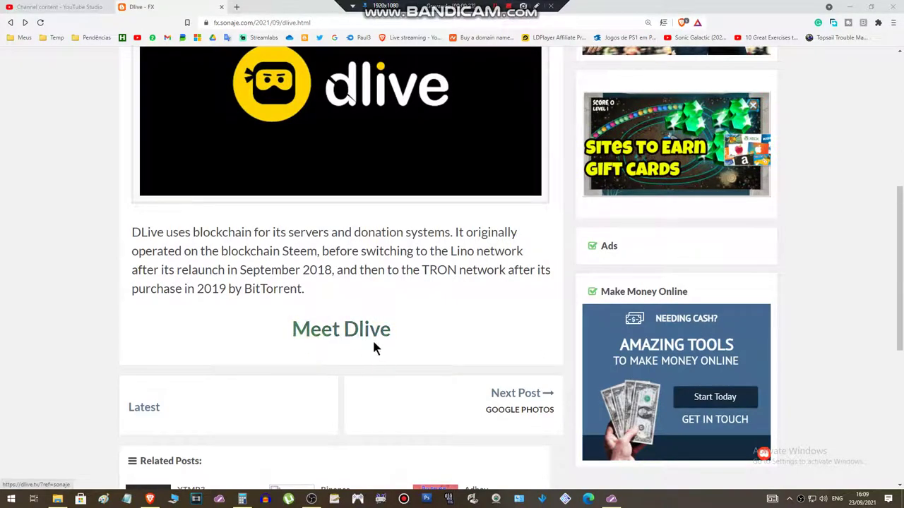
Go to the DLive website from the article and log in from the sign-up form's LOG IN tab
{"action": "left_click", "coordinate": [337, 332]}
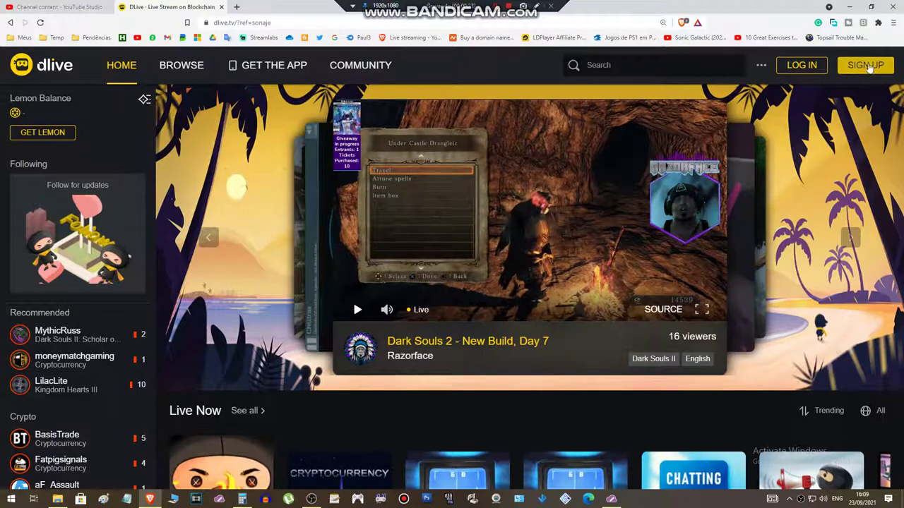
{"action": "left_click", "coordinate": [865, 65]}
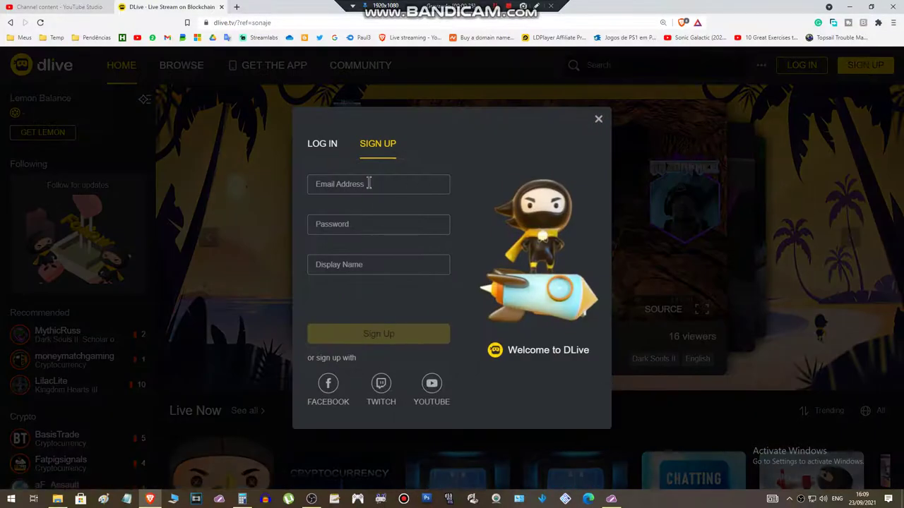
{"action": "left_click", "coordinate": [368, 184]}
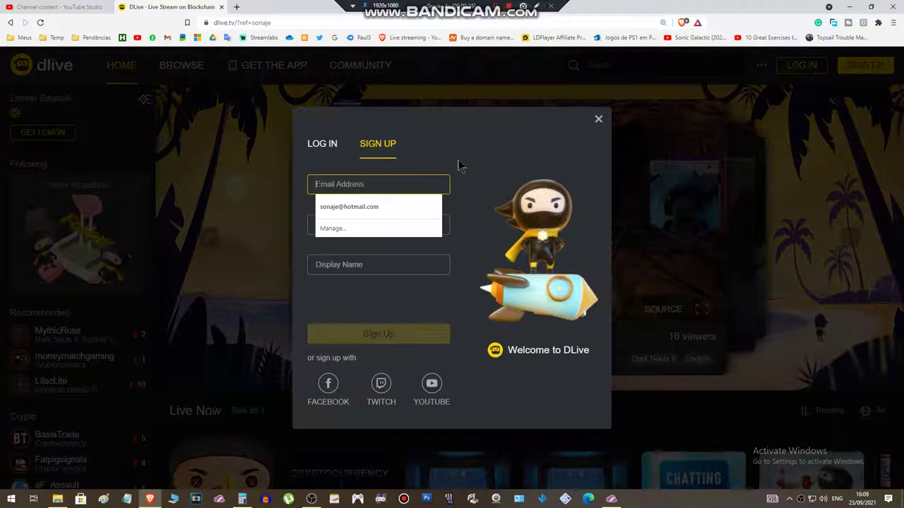
{"action": "left_click", "coordinate": [480, 148]}
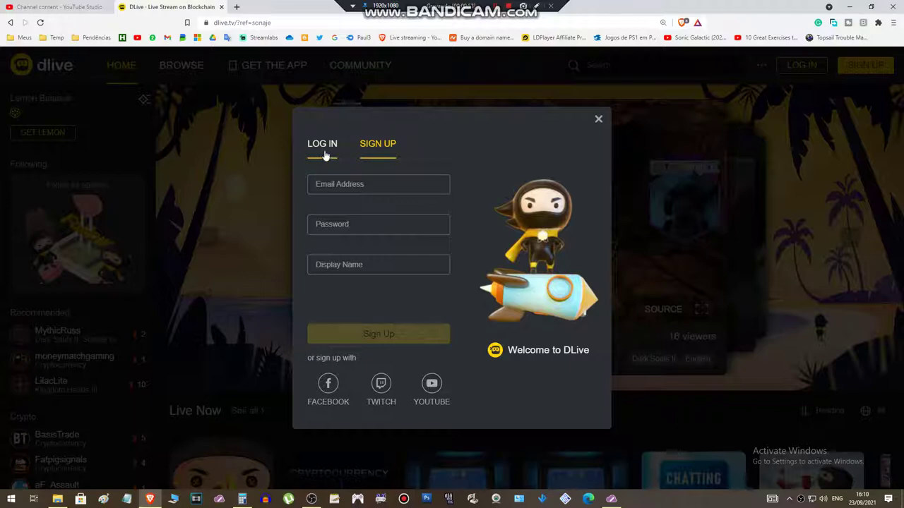
{"action": "left_click", "coordinate": [323, 148]}
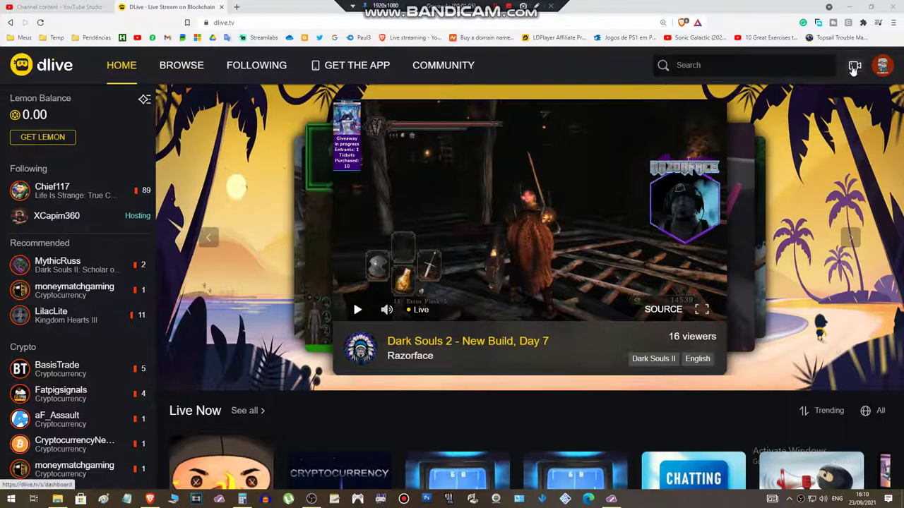
On the live dashboard, leave 'Save recording of my stream' off and save the stream information
{"action": "left_click", "coordinate": [854, 68]}
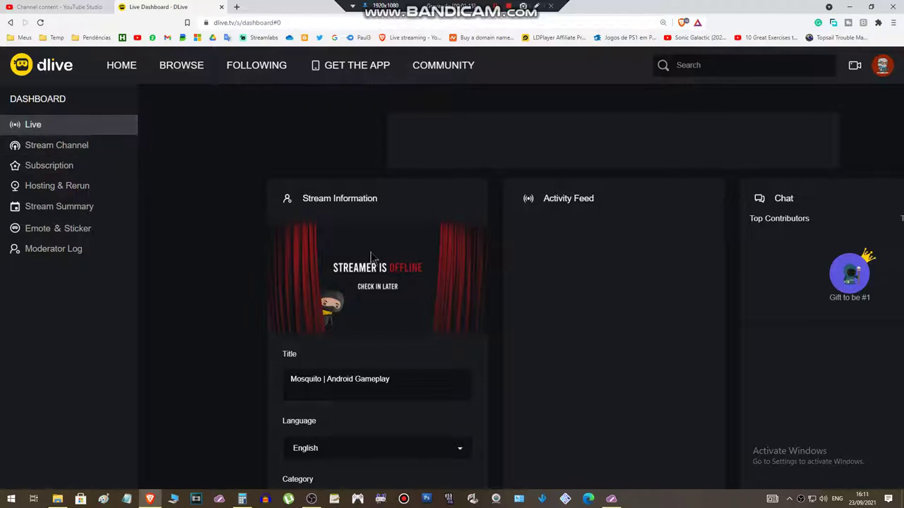
{"action": "scroll", "coordinate": [370, 240], "scroll_direction": "down", "scroll_amount": 2}
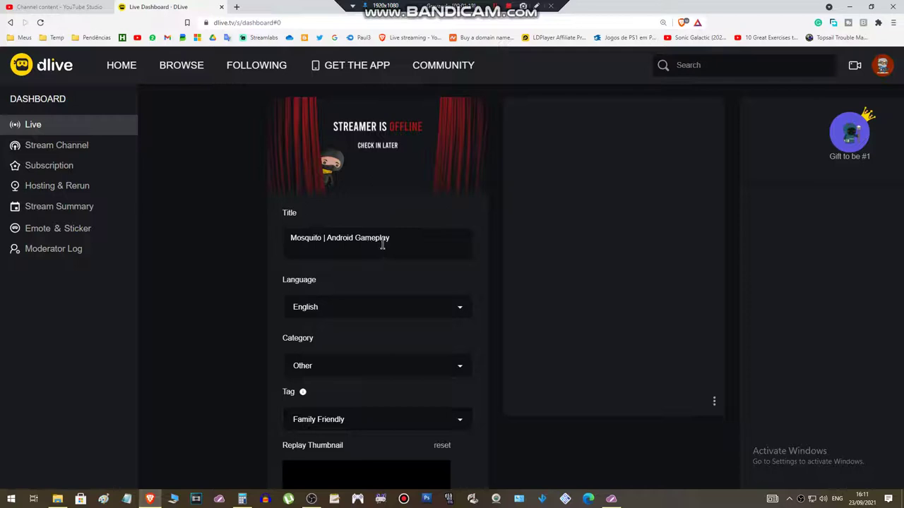
{"action": "scroll", "coordinate": [331, 246], "scroll_direction": "down", "scroll_amount": 2}
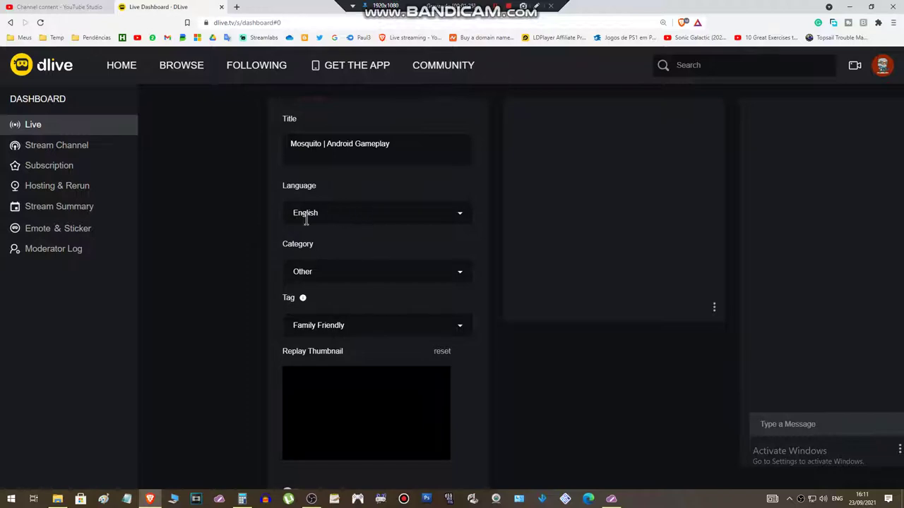
{"action": "scroll", "coordinate": [306, 221], "scroll_direction": "down", "scroll_amount": 2}
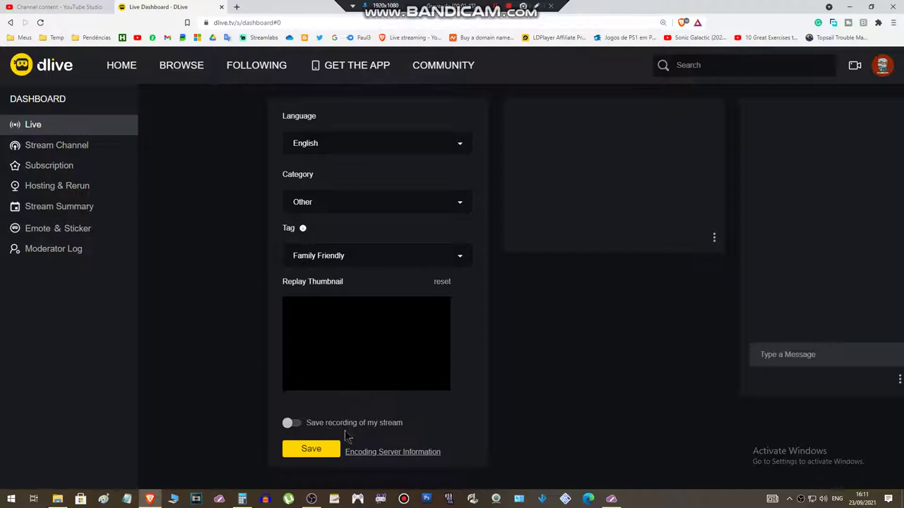
{"action": "left_click", "coordinate": [289, 423]}
{"action": "left_click", "coordinate": [296, 425]}
{"action": "left_click", "coordinate": [302, 450]}
Generate a new stream URL and stream key under Encoding Server Information, then copy the key
{"action": "left_click", "coordinate": [408, 455]}
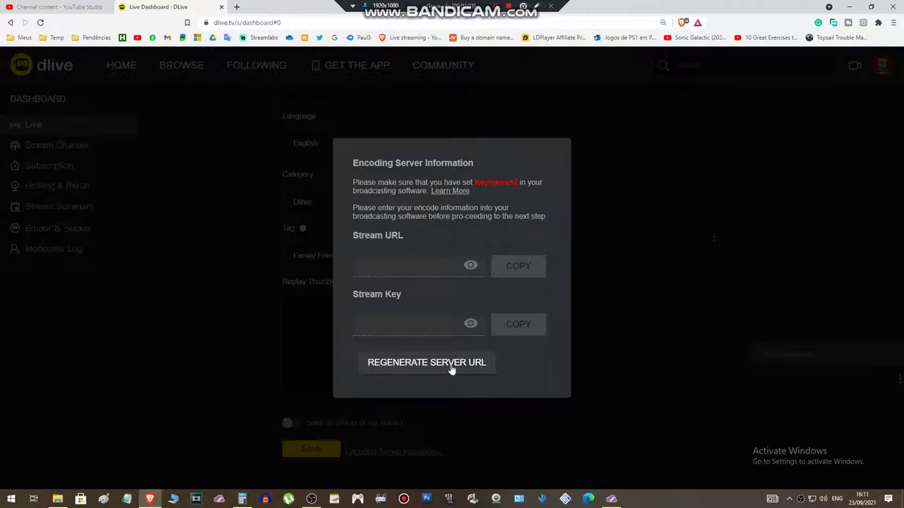
{"action": "left_click", "coordinate": [407, 367]}
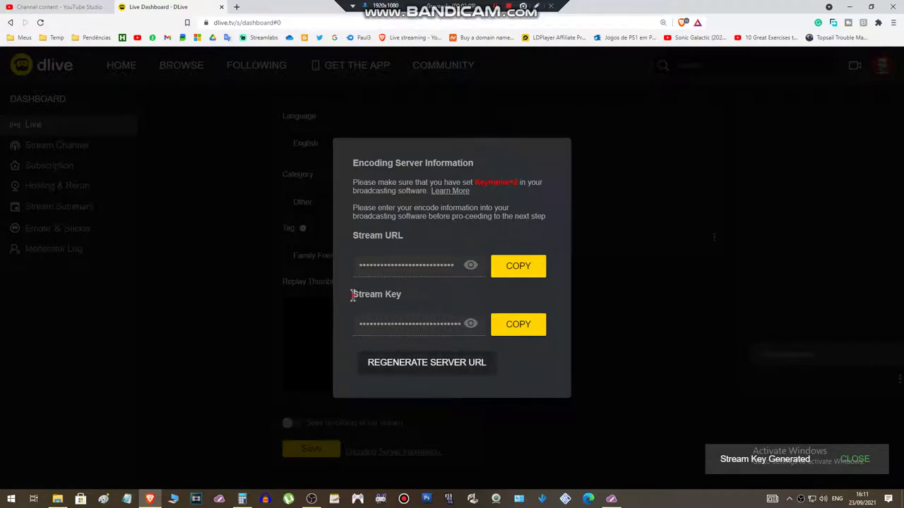
{"action": "left_click_drag", "start_coordinate": [351, 295], "coordinate": [385, 295]}
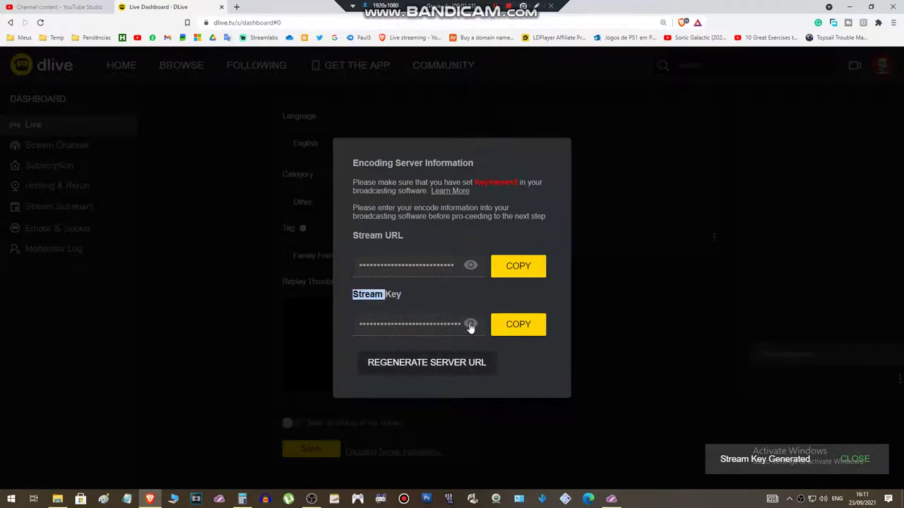
{"action": "left_click", "coordinate": [518, 324]}
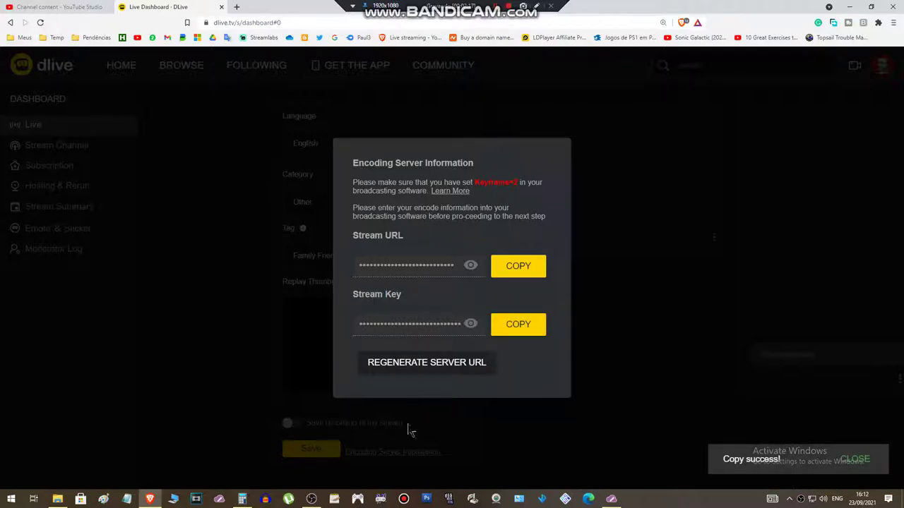
In OBS Stream settings, choose DLive from the full list of streaming services
{"action": "left_click", "coordinate": [311, 500]}
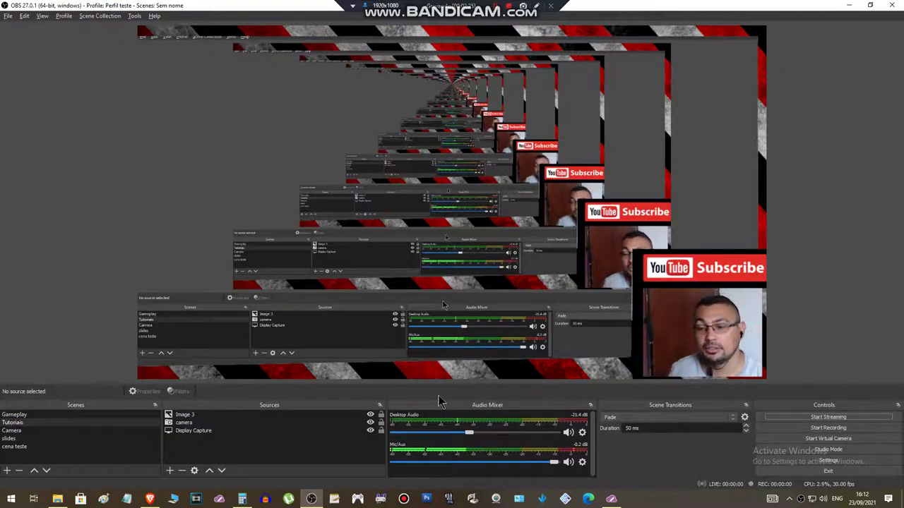
{"action": "left_click", "coordinate": [814, 461]}
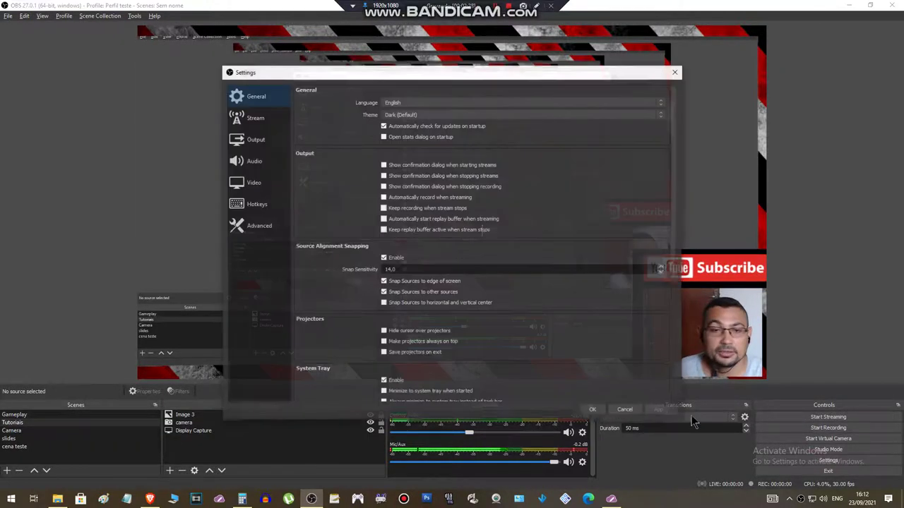
{"action": "left_click", "coordinate": [250, 118]}
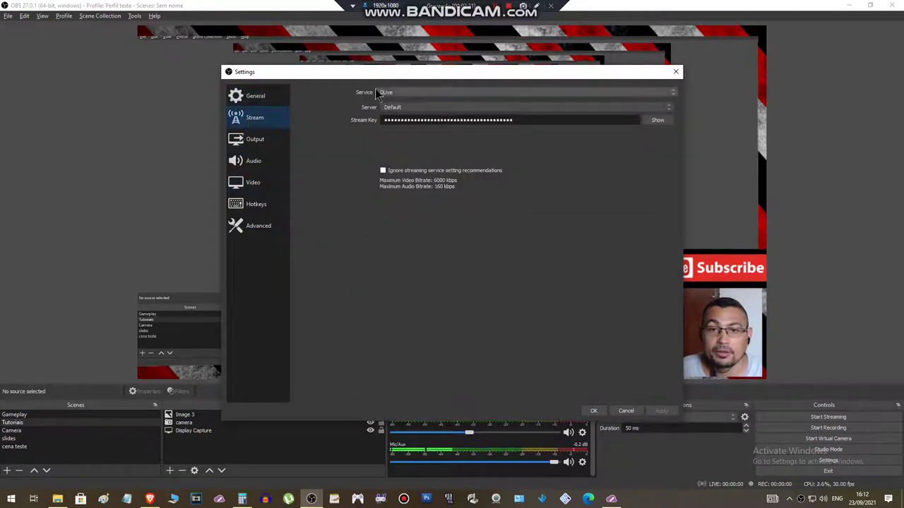
{"action": "left_click", "coordinate": [416, 93]}
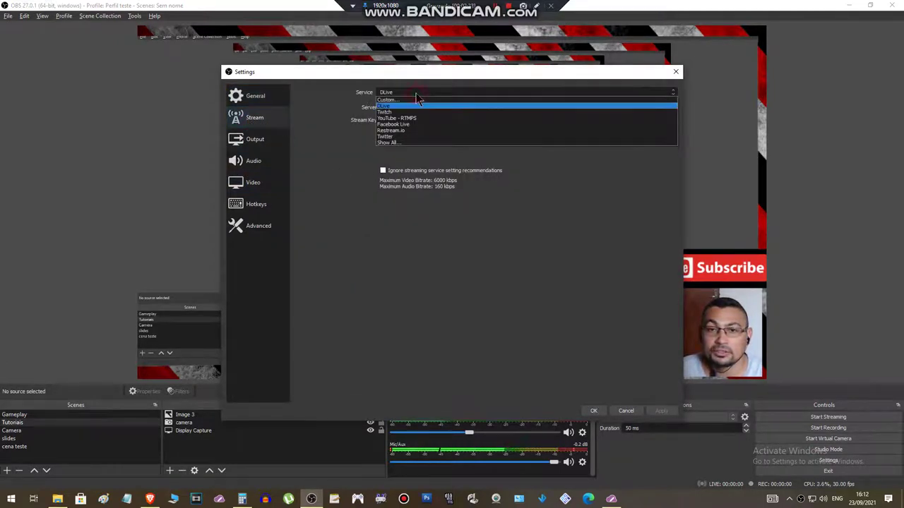
{"action": "left_click", "coordinate": [396, 144]}
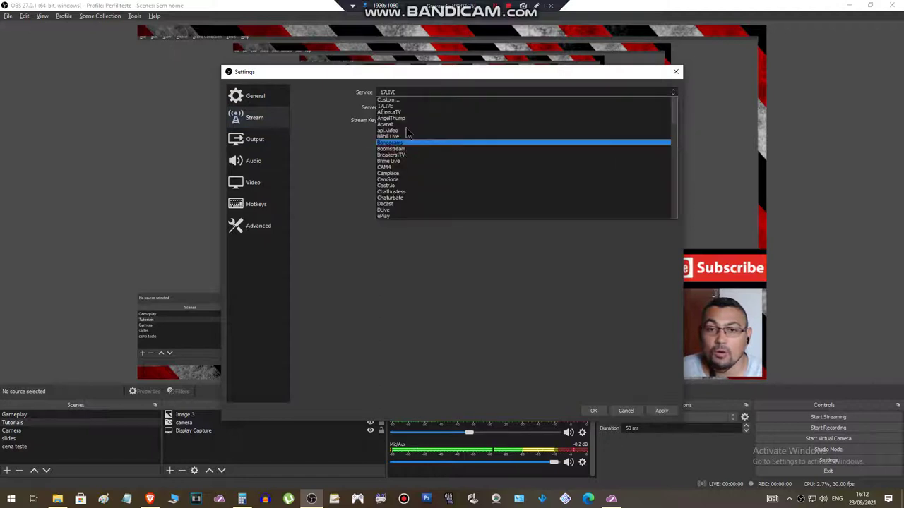
{"action": "left_click", "coordinate": [396, 211]}
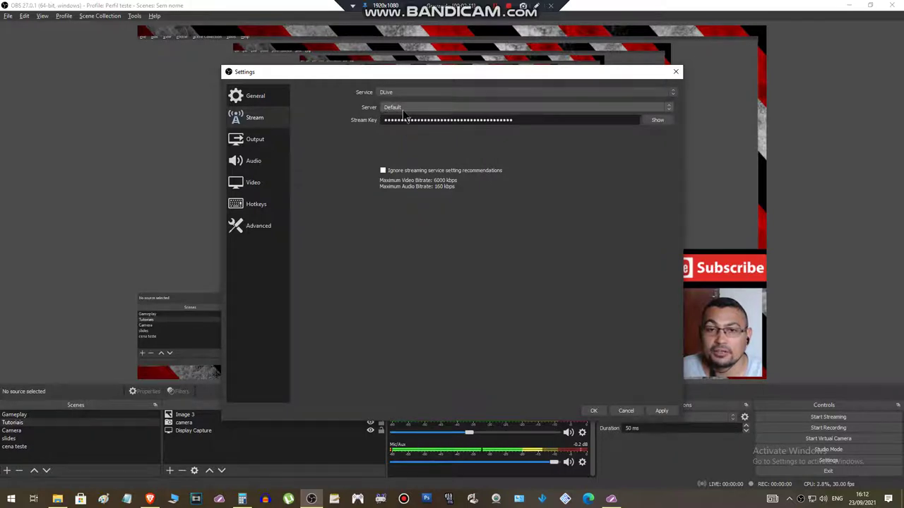
Replace the stream key with the copied DLive key, reveal it to verify, and apply
{"action": "double_click", "coordinate": [534, 120]}
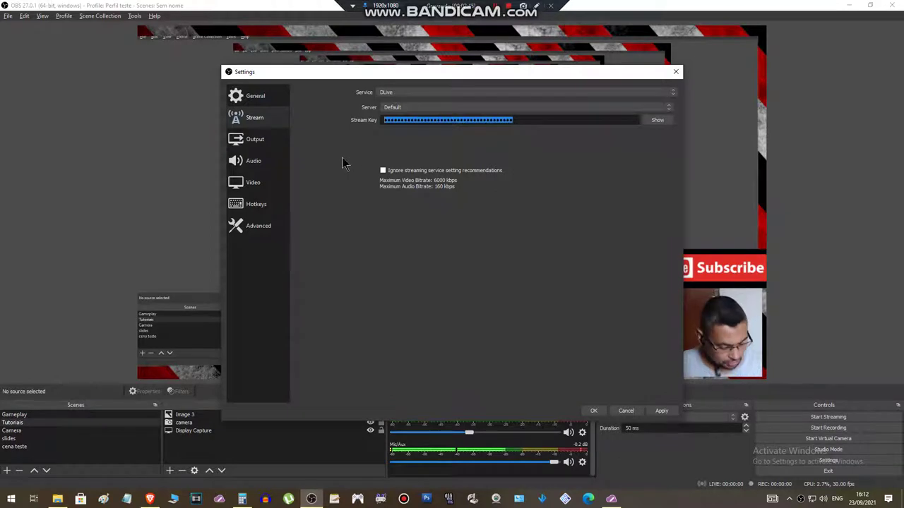
{"action": "key", "text": "ctrl+v"}
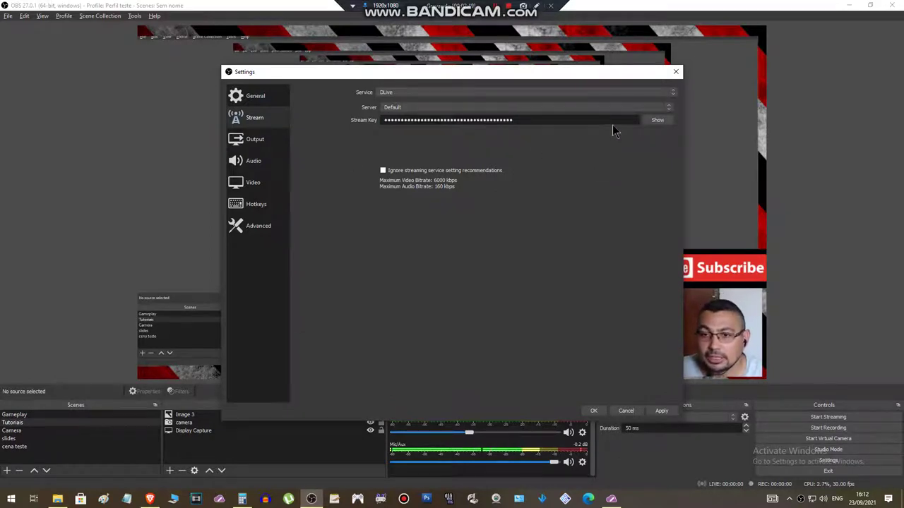
{"action": "left_click", "coordinate": [656, 122]}
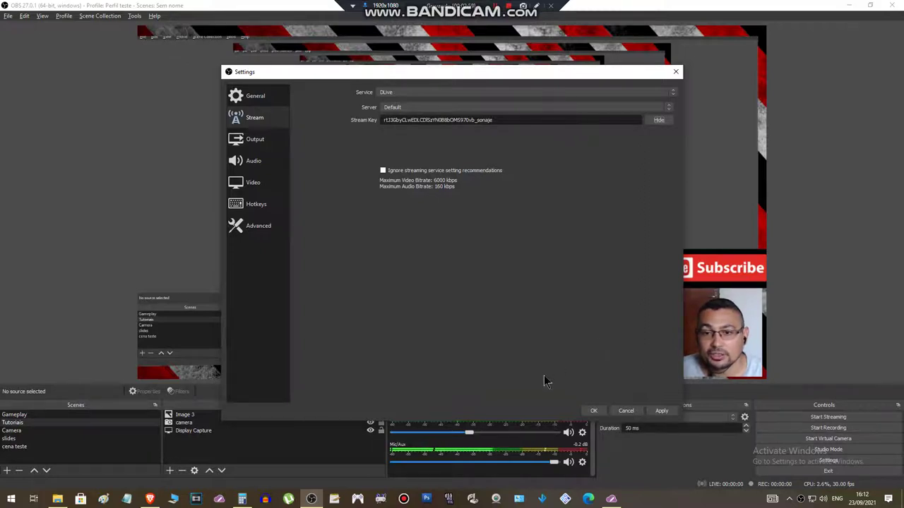
{"action": "left_click", "coordinate": [661, 411]}
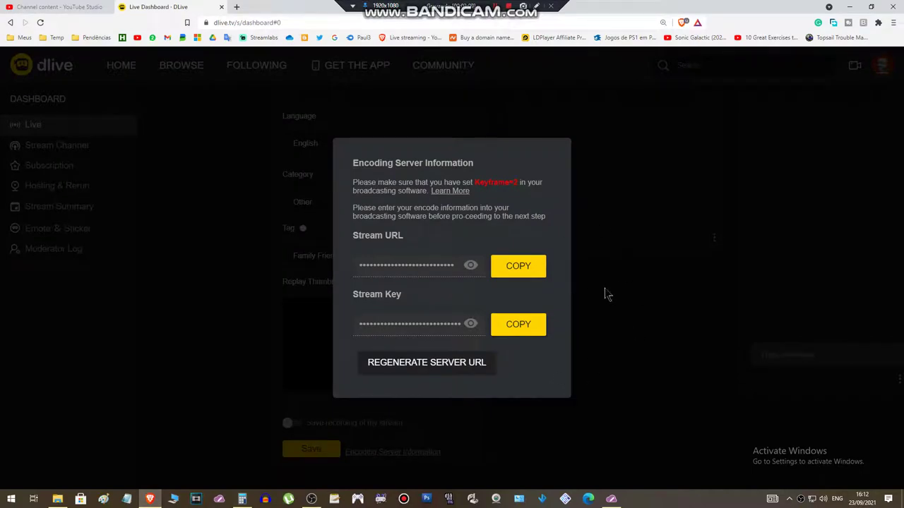
Close DLive's Encoding Server Information dialog and bring OBS Studio back to the front
{"action": "left_click", "coordinate": [615, 320]}
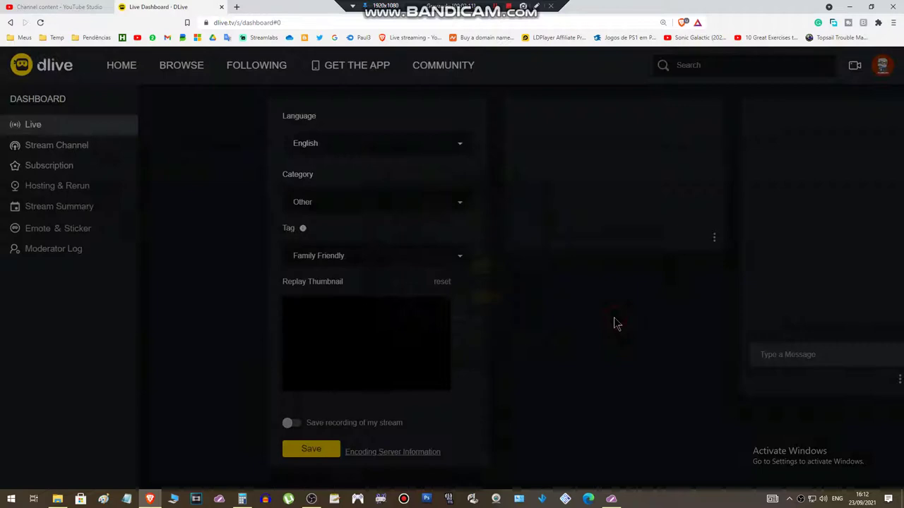
{"action": "scroll", "coordinate": [578, 286], "scroll_direction": "up", "scroll_amount": 5}
{"action": "scroll", "coordinate": [578, 291], "scroll_direction": "down", "scroll_amount": 1}
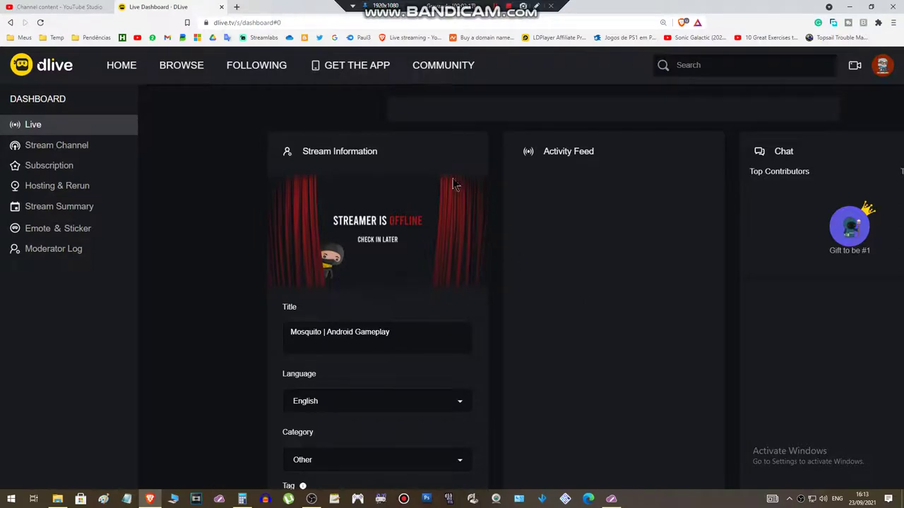
{"action": "left_click", "coordinate": [312, 499]}
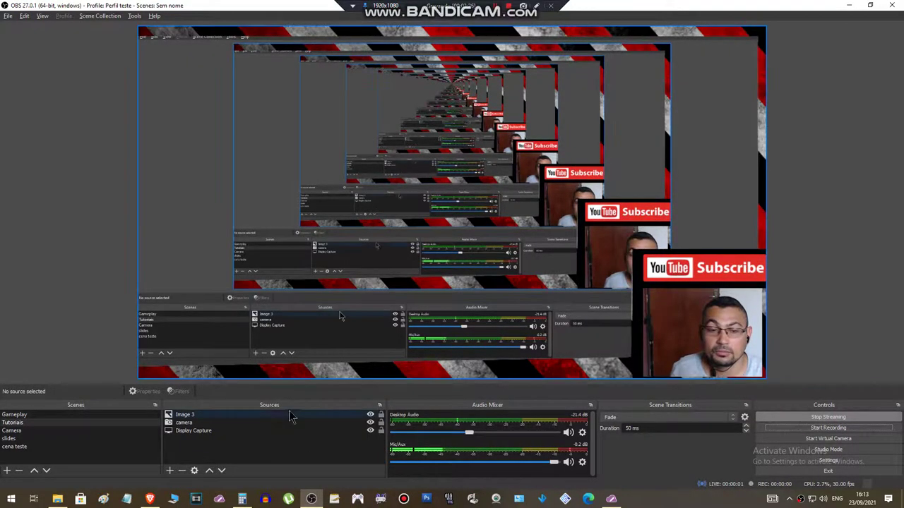
Select the Gameplay scene in OBS, then minimize OBS to reveal the DLive dashboard
{"action": "left_click", "coordinate": [21, 415]}
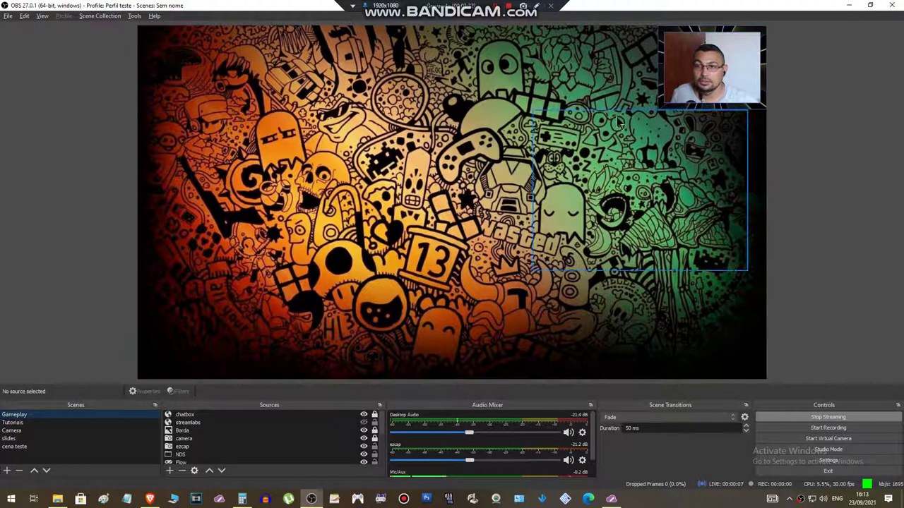
{"action": "left_click", "coordinate": [850, 6]}
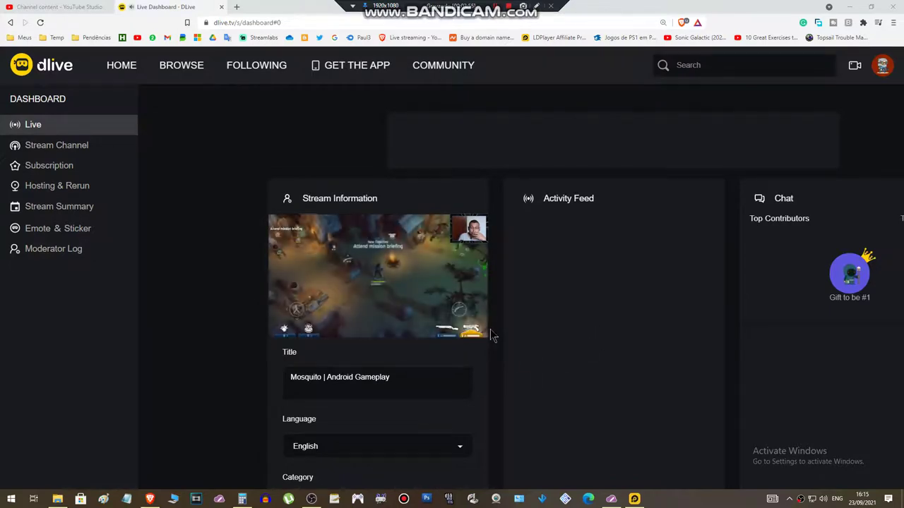
{"action": "mouse_move", "coordinate": [378, 269]}
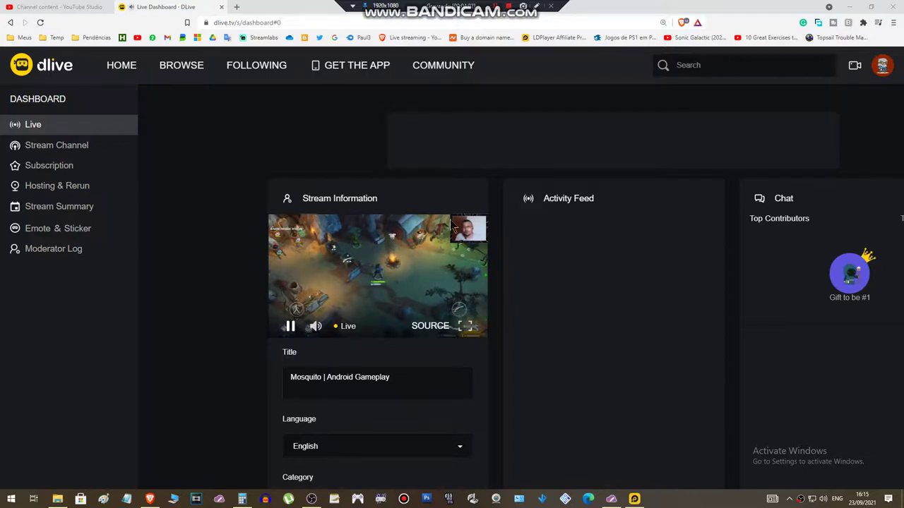
Mute the Stream Information video preview with its speaker icon
{"action": "left_click", "coordinate": [314, 326]}
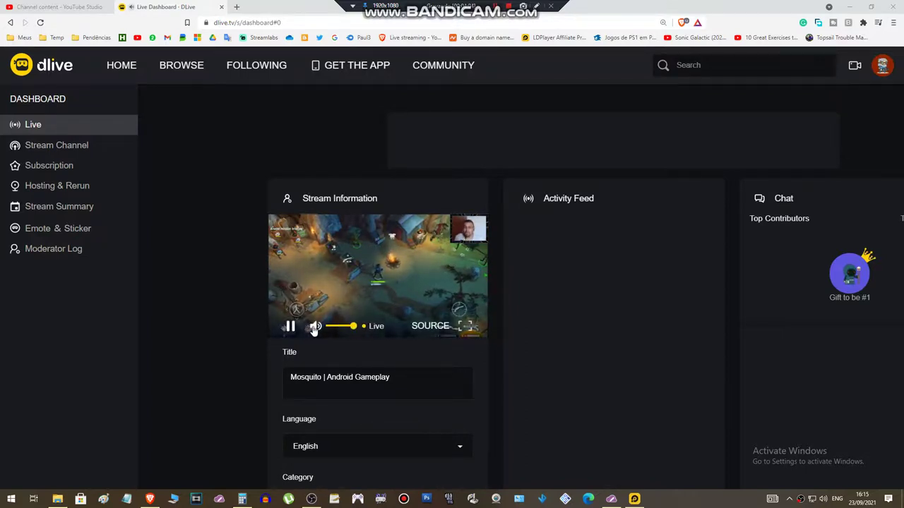